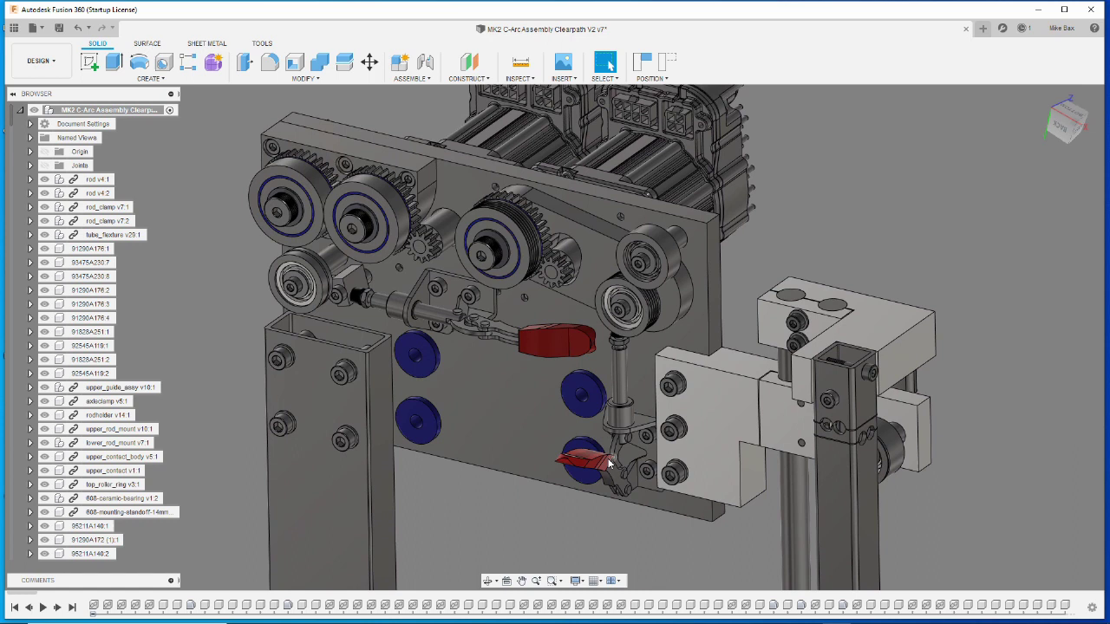
# Swing the red clamp lever down and back up to test its motion.
pyautogui.moveTo(604, 462); pyautogui.dragTo(581, 568)
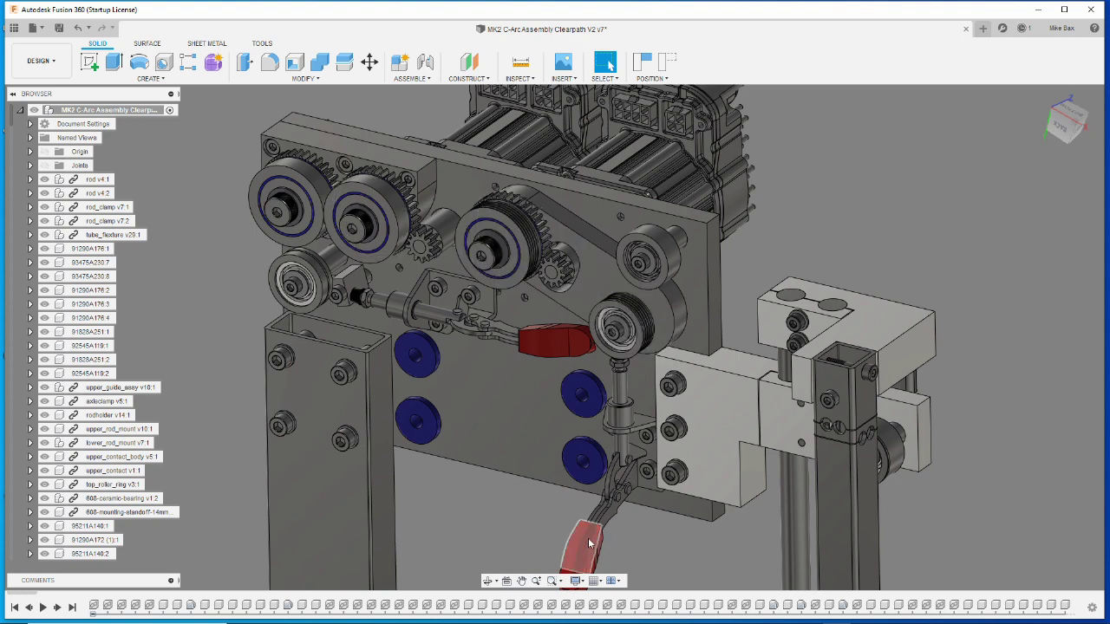
pyautogui.scroll(-2, 588, 537)
pyautogui.moveTo(579, 545); pyautogui.dragTo(575, 465)
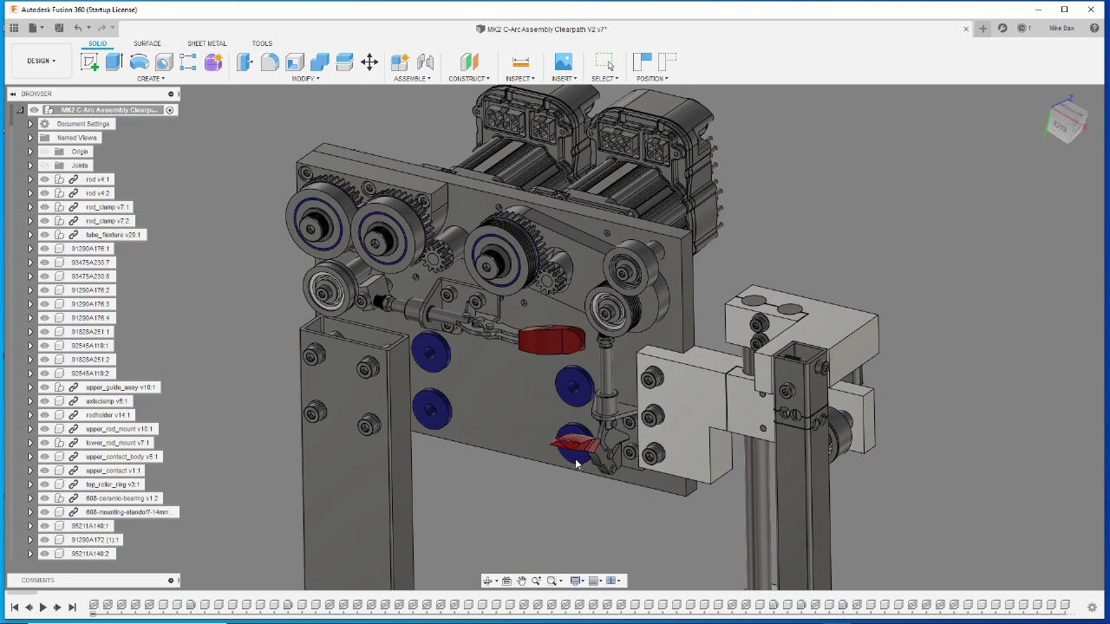
pyautogui.scroll(3, 646, 234)
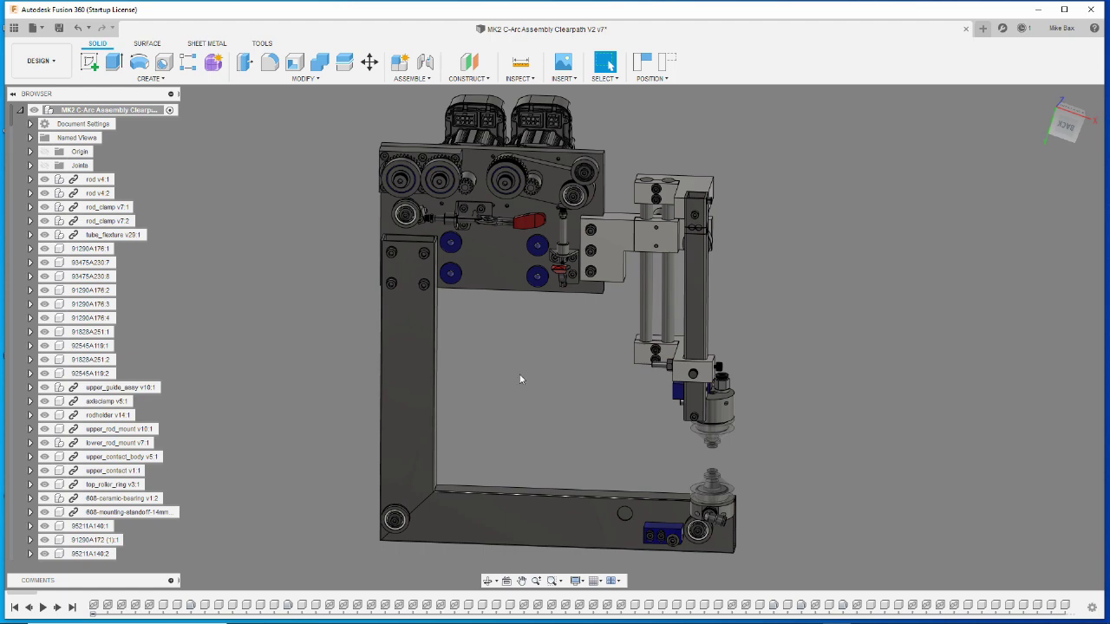
pyautogui.keyDown('shift'); pyautogui.moveTo(521, 379); pyautogui.dragTo(517, 380, button='middle'); pyautogui.keyUp('shift')
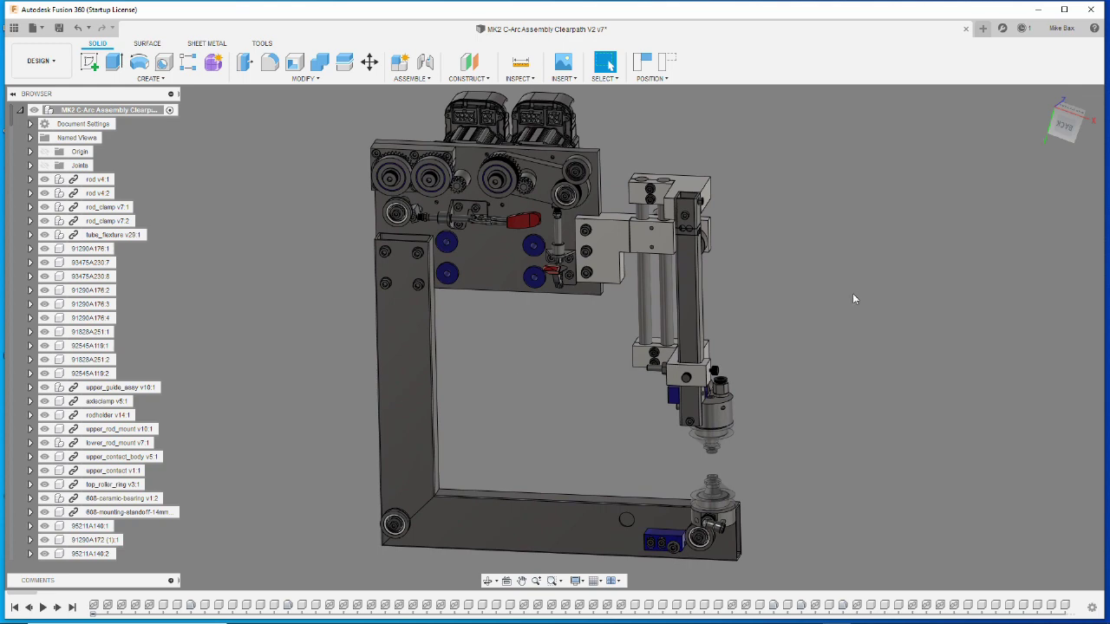
pyautogui.keyDown('shift'); pyautogui.moveTo(796, 302); pyautogui.dragTo(783, 304, button='middle'); pyautogui.keyUp('shift')
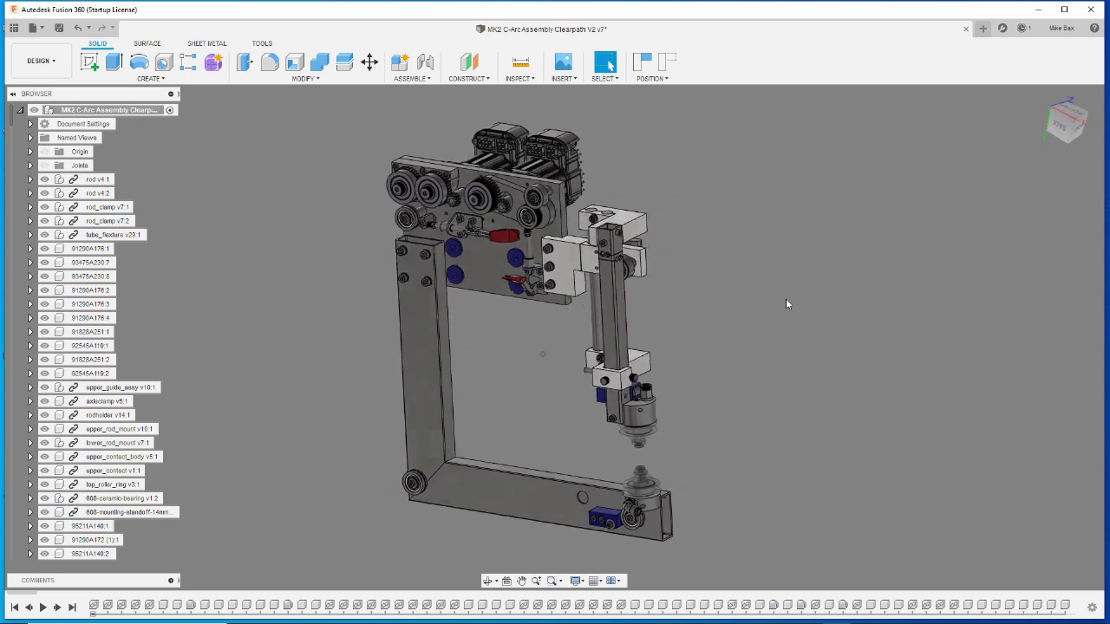